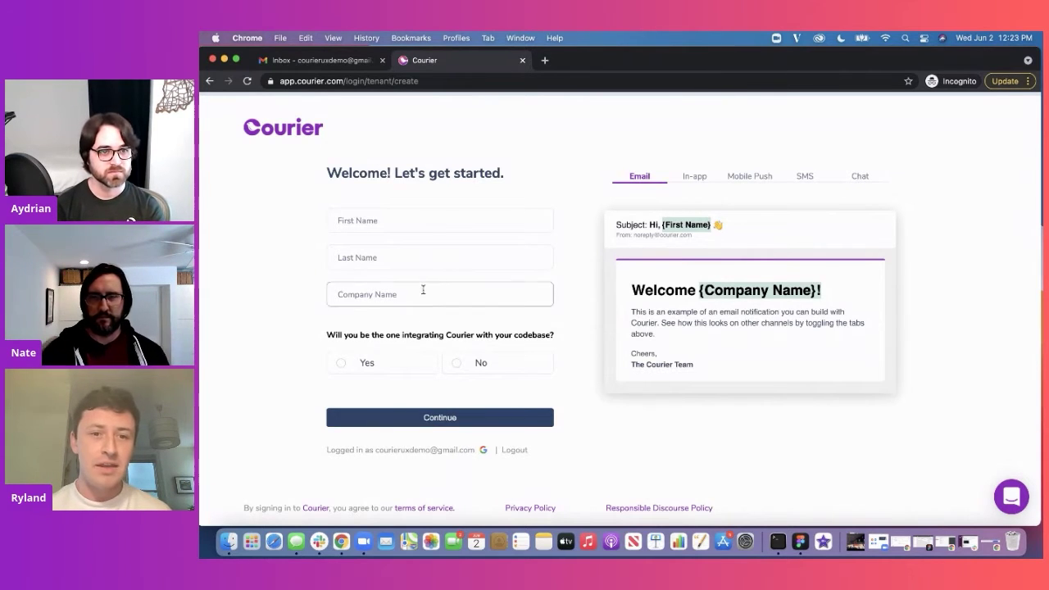
Step: Start the welcome signup form by selecting the First Name field
left_click(439, 226)
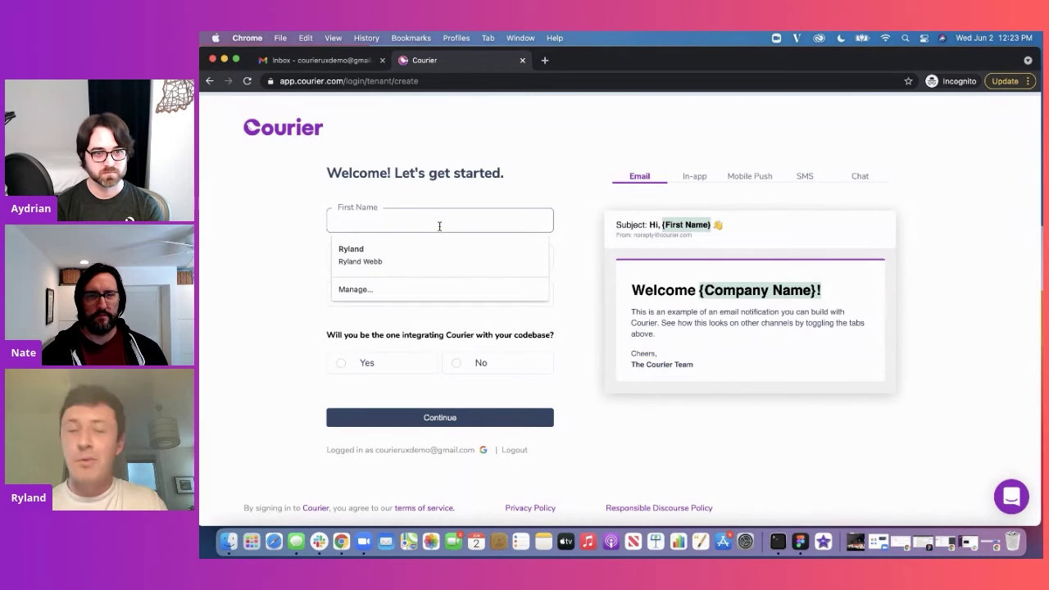
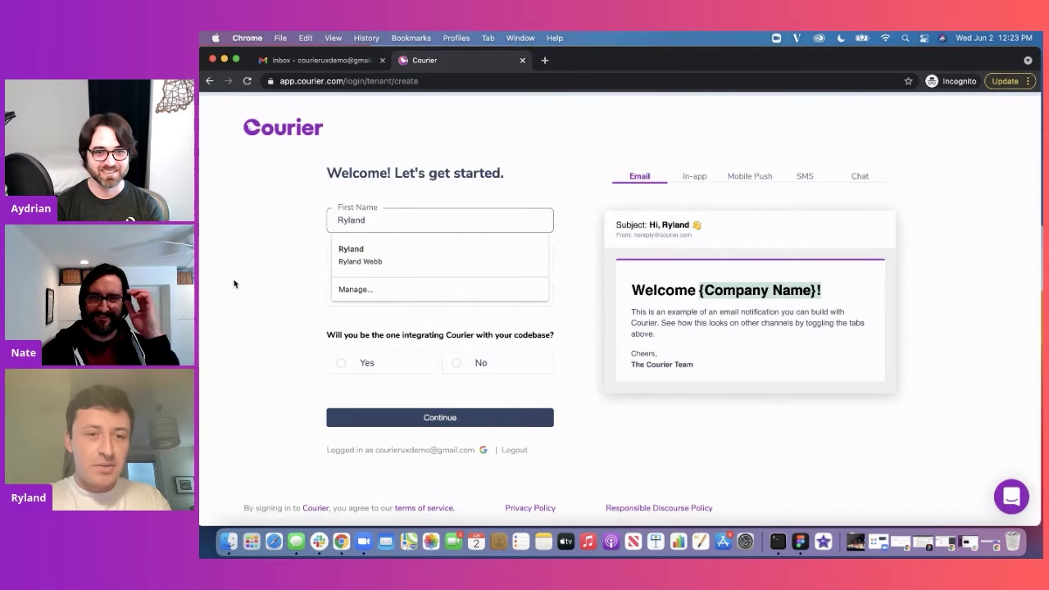
Step: Enter the user's first and last name, and 'Courier' as the company name
left_click(265, 271)
left_click(357, 260)
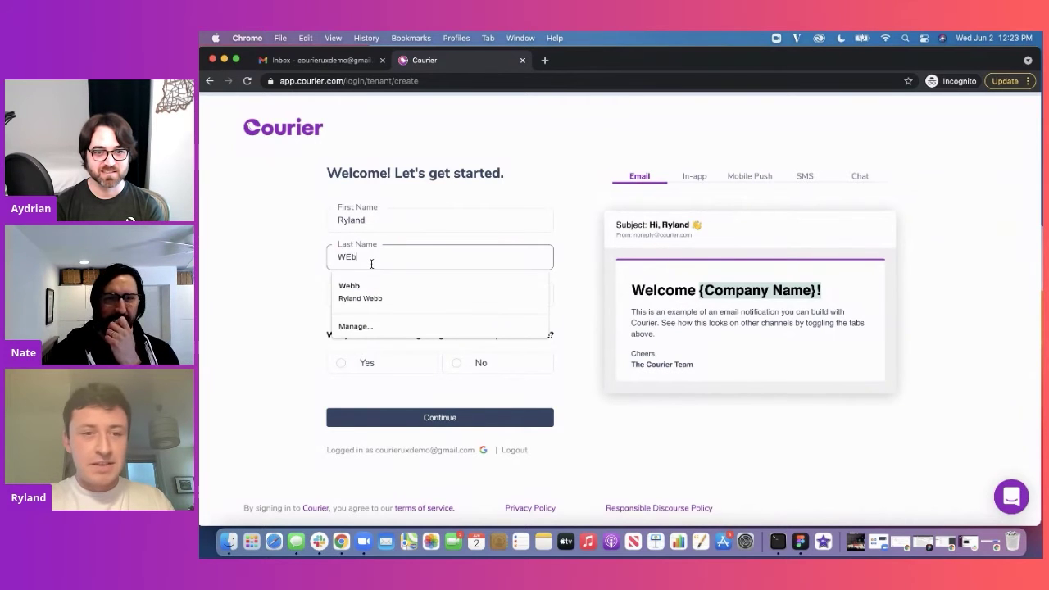
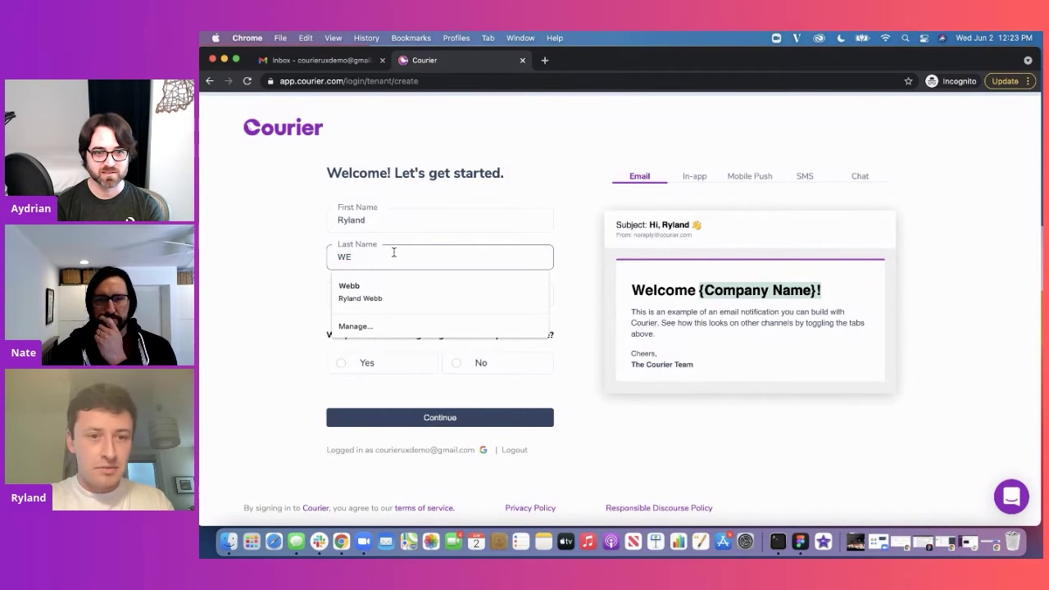
type("bb")
left_click(314, 266)
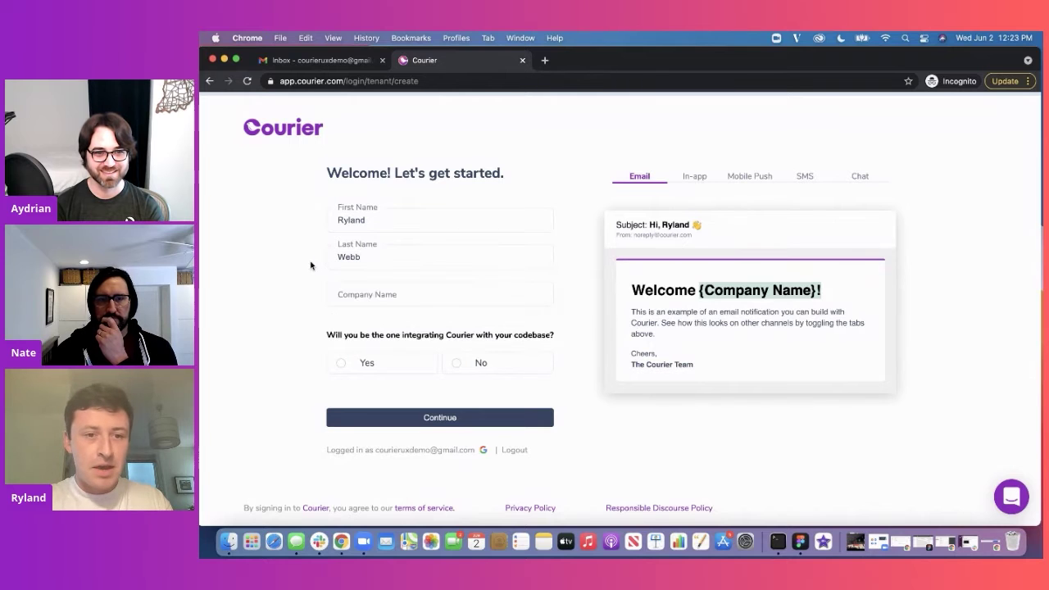
left_click(373, 306)
type("Cou")
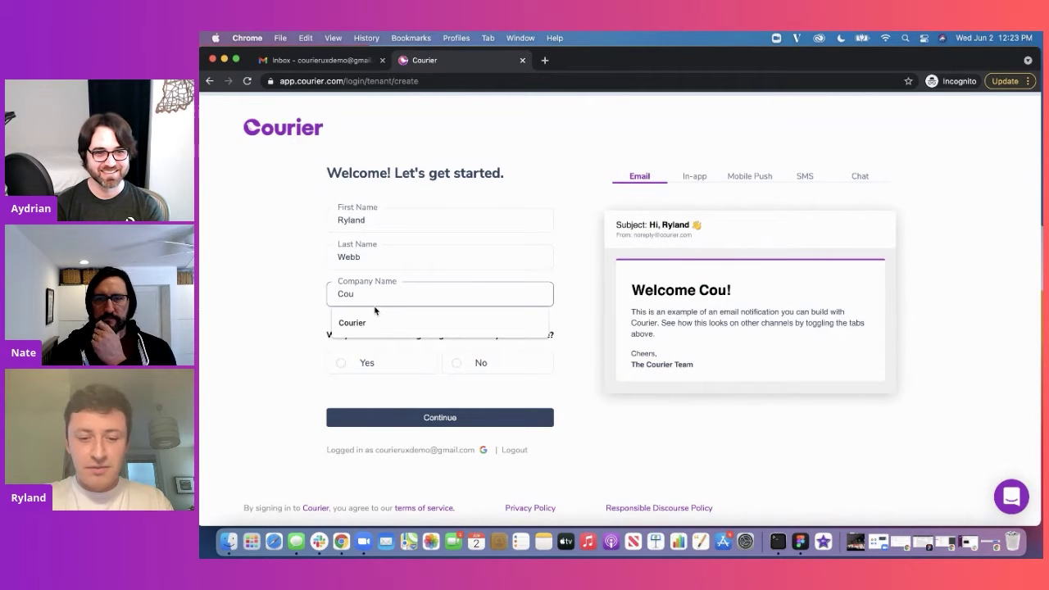
type("rier")
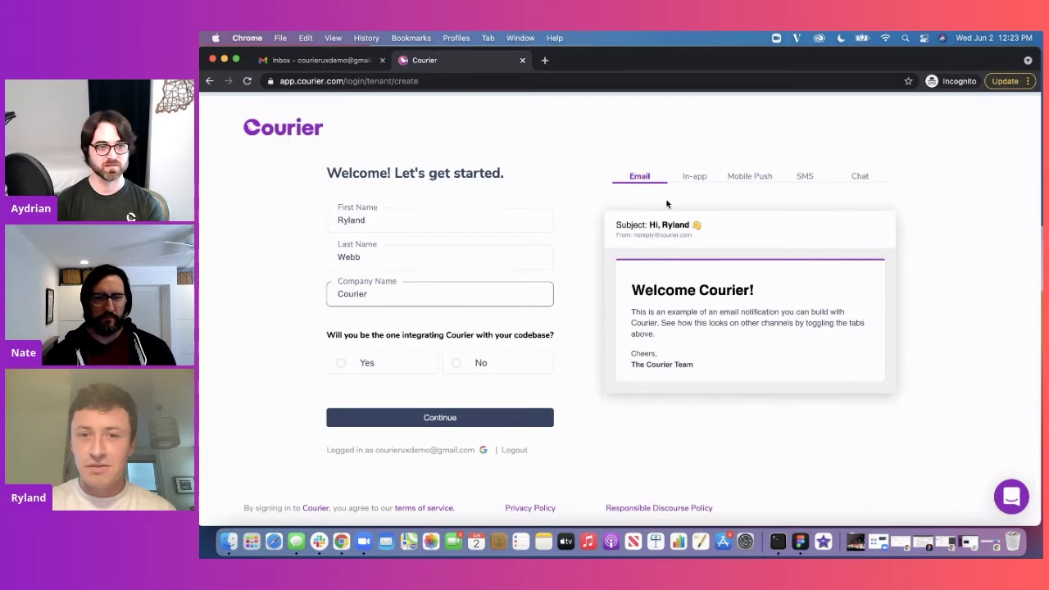
Step: Replace the end of the first name with a nickname and preview it as an in-app notification
left_click(366, 222)
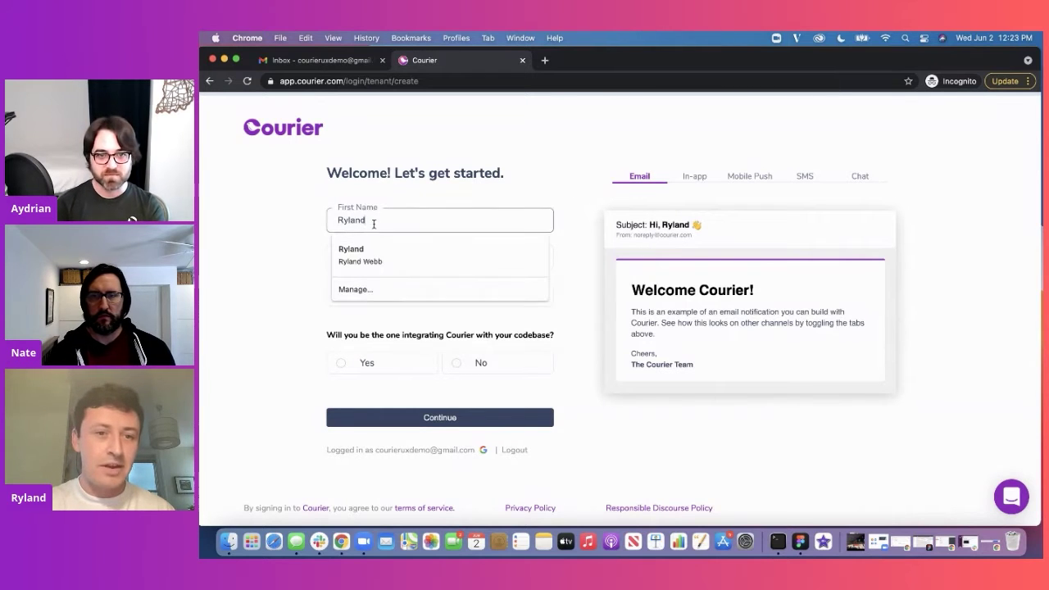
left_click_drag(366, 222, 348, 223)
type("dawg")
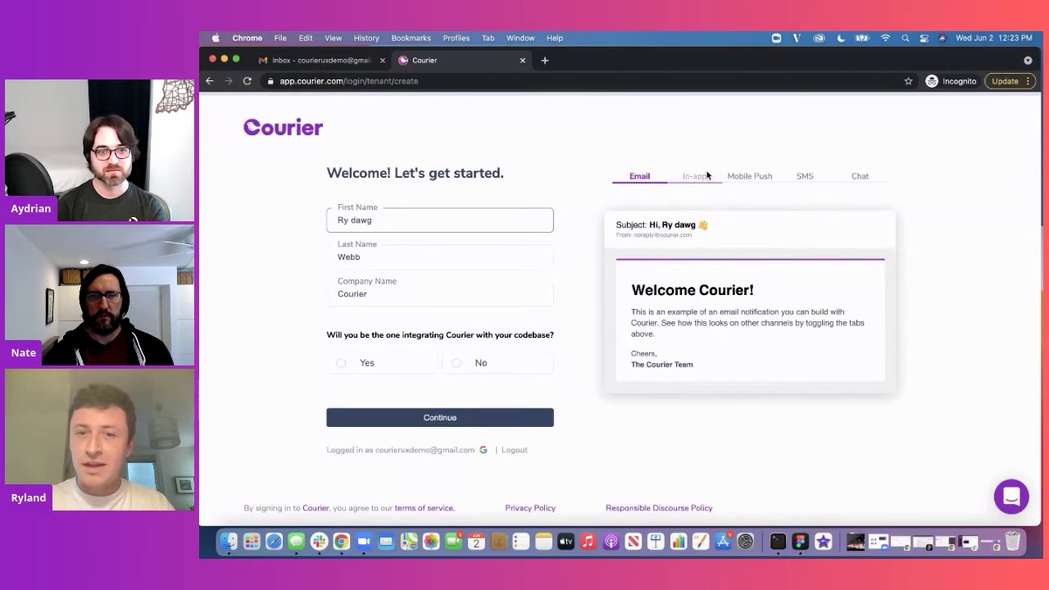
left_click(695, 176)
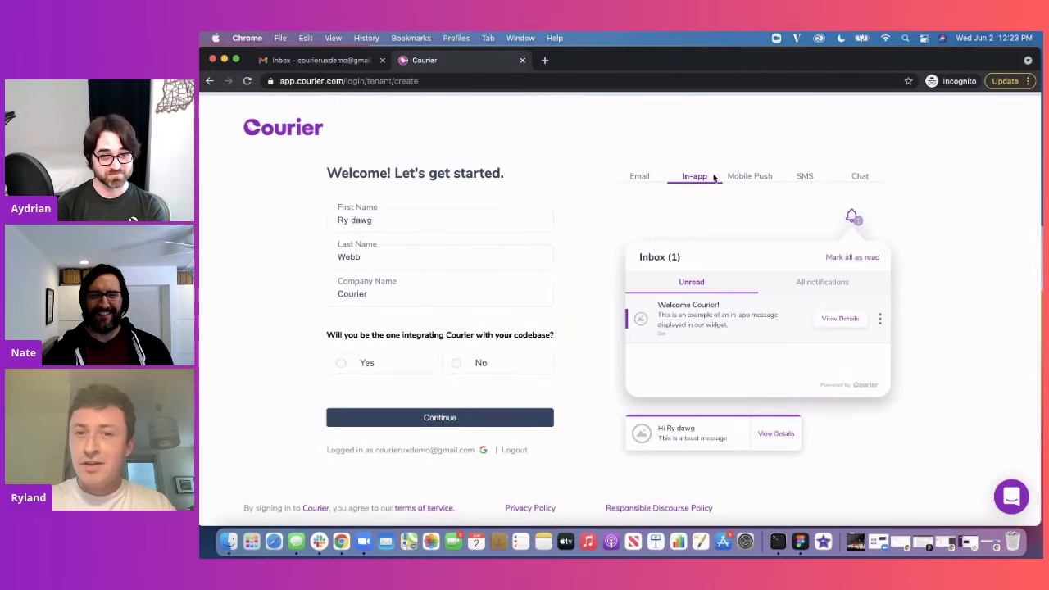
left_click(759, 177)
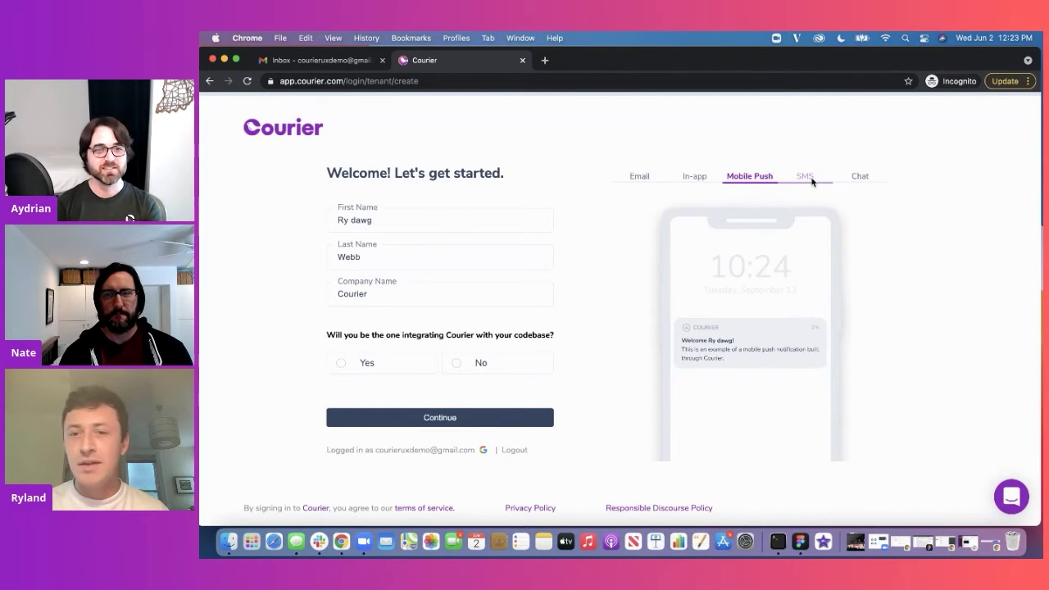
left_click(808, 177)
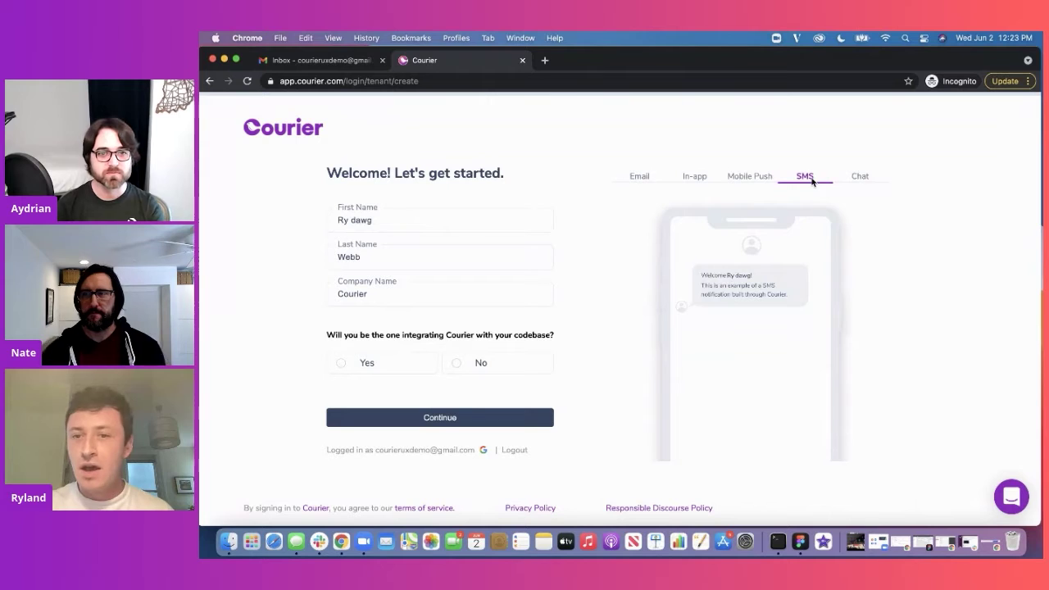
left_click(859, 177)
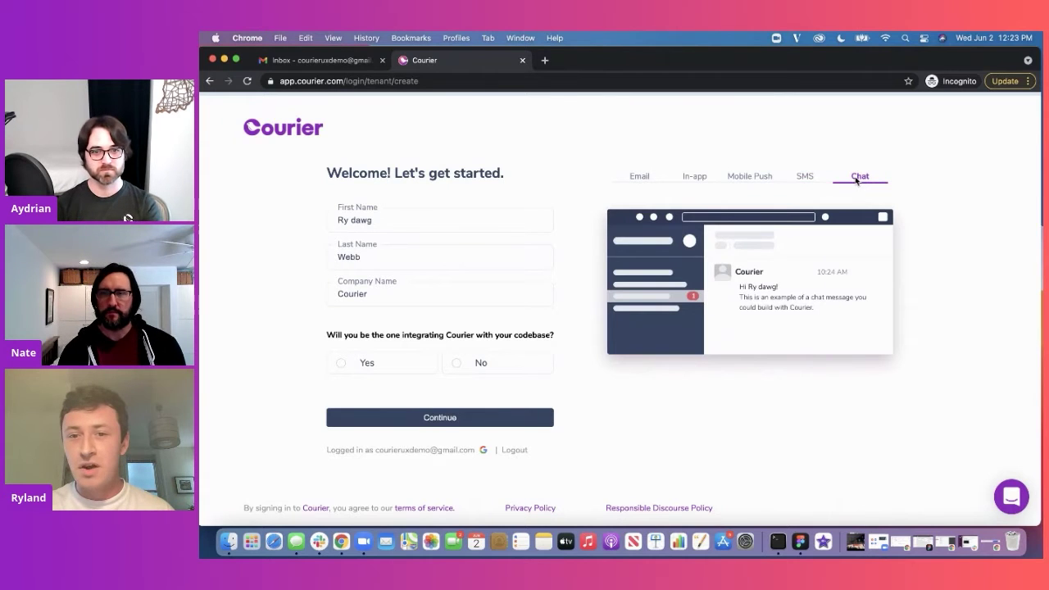
left_click(808, 180)
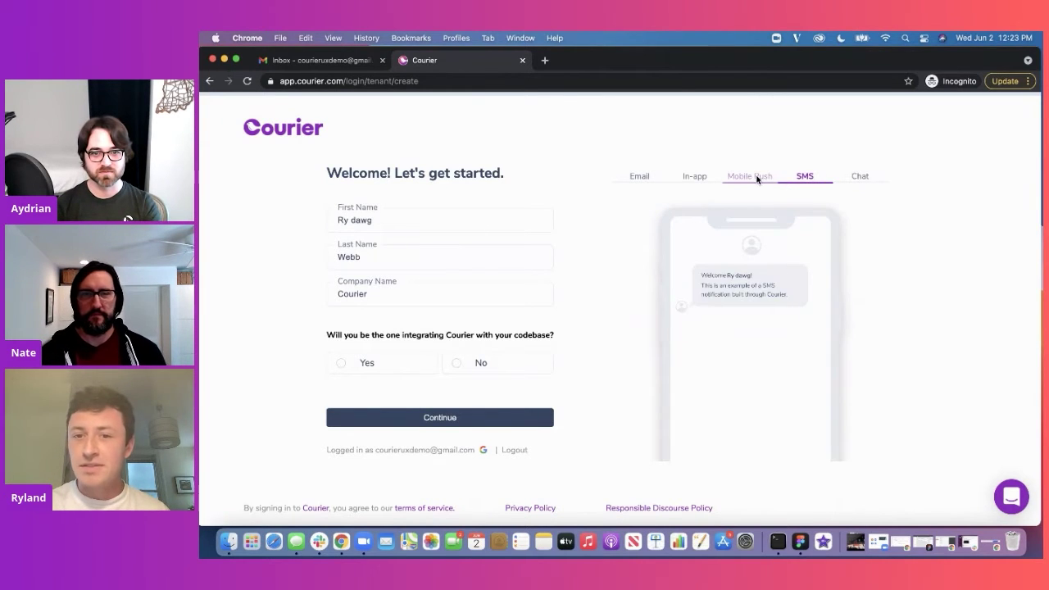
left_click(759, 178)
left_click(697, 176)
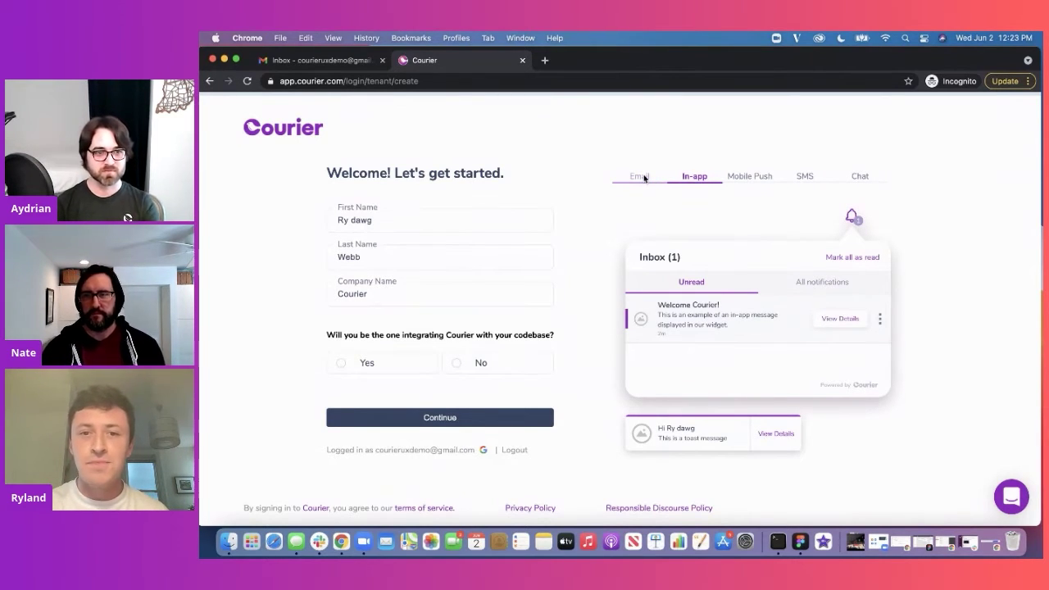
left_click(645, 178)
Step: Restore the real first name and answer Yes to integrating Courier with the codebase
left_click(363, 212)
left_click_drag(374, 222, 348, 224)
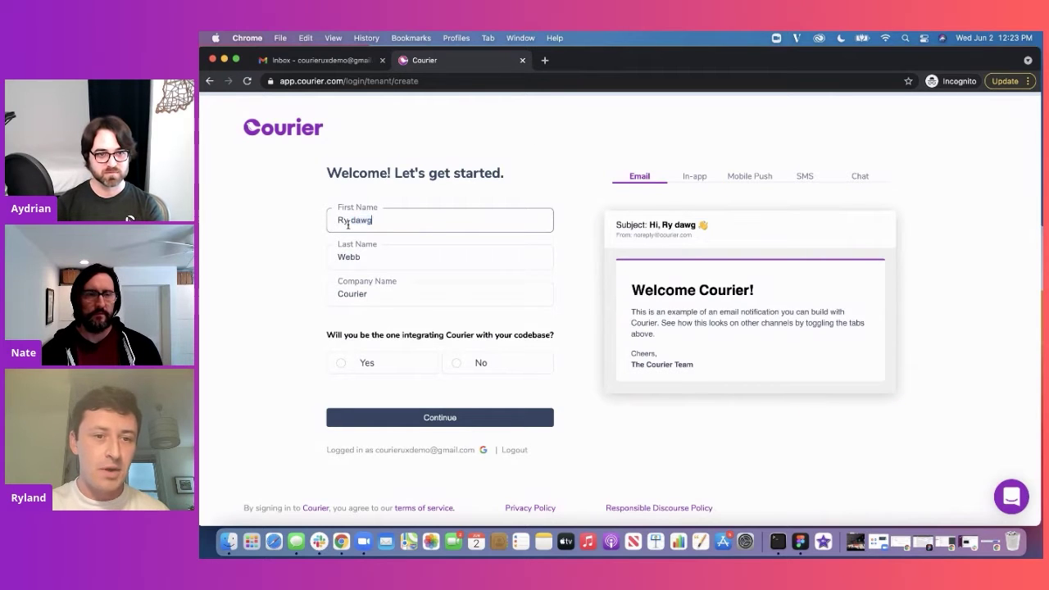
key("BackSpace")
type("land")
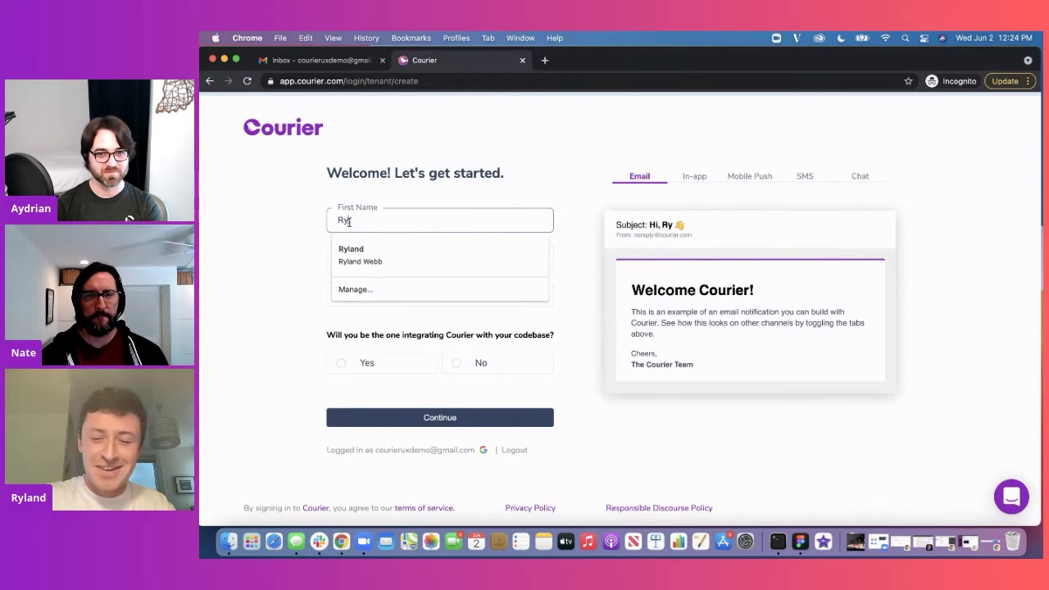
left_click(297, 301)
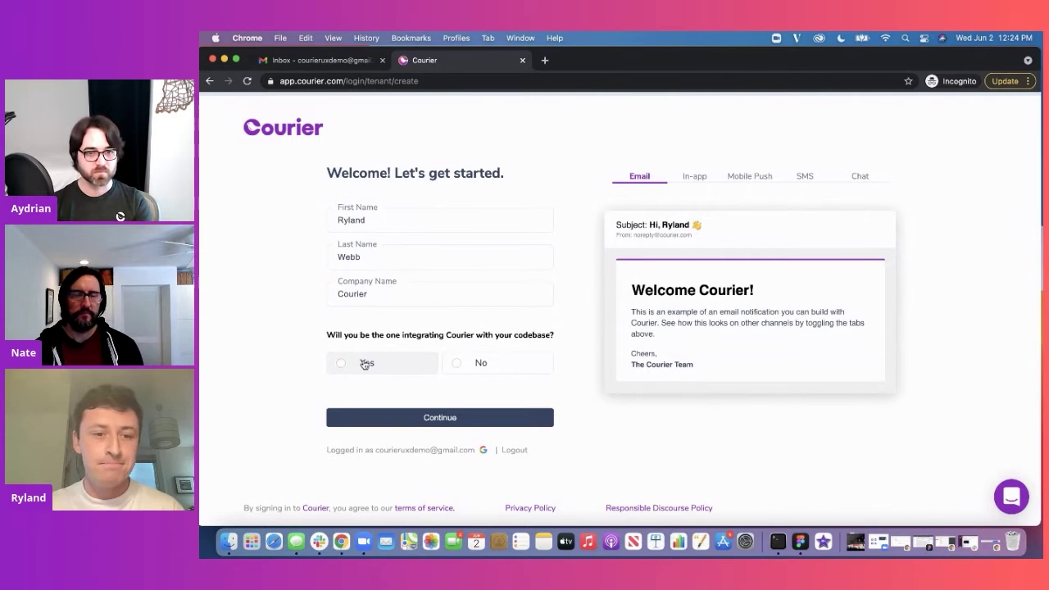
left_click(363, 365)
Step: Submit the signup details, compare the Courier and Treva sample brandings, then choose Customize
left_click(390, 420)
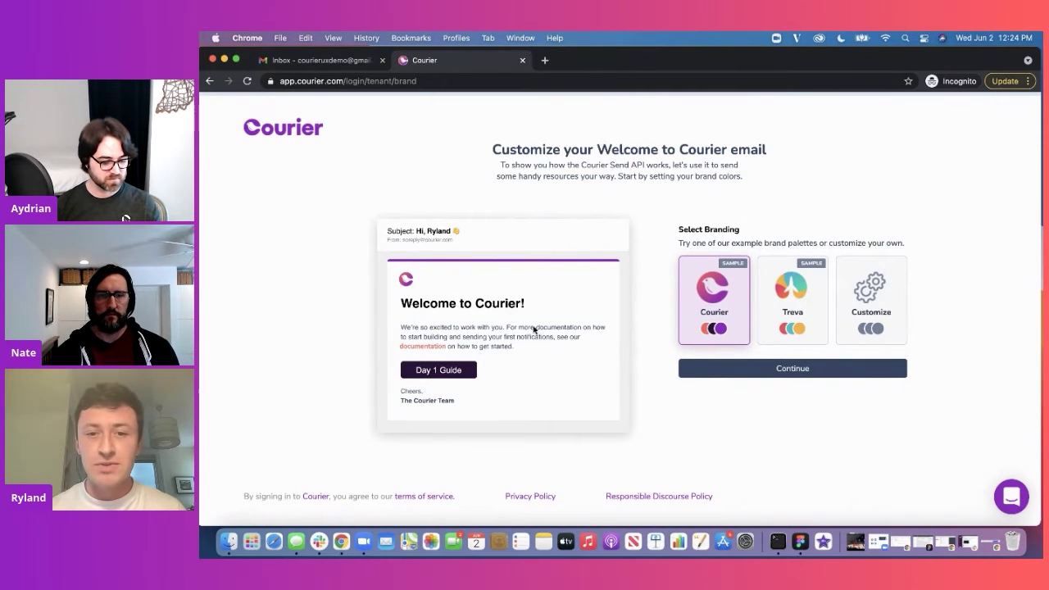
left_click(807, 289)
left_click(714, 306)
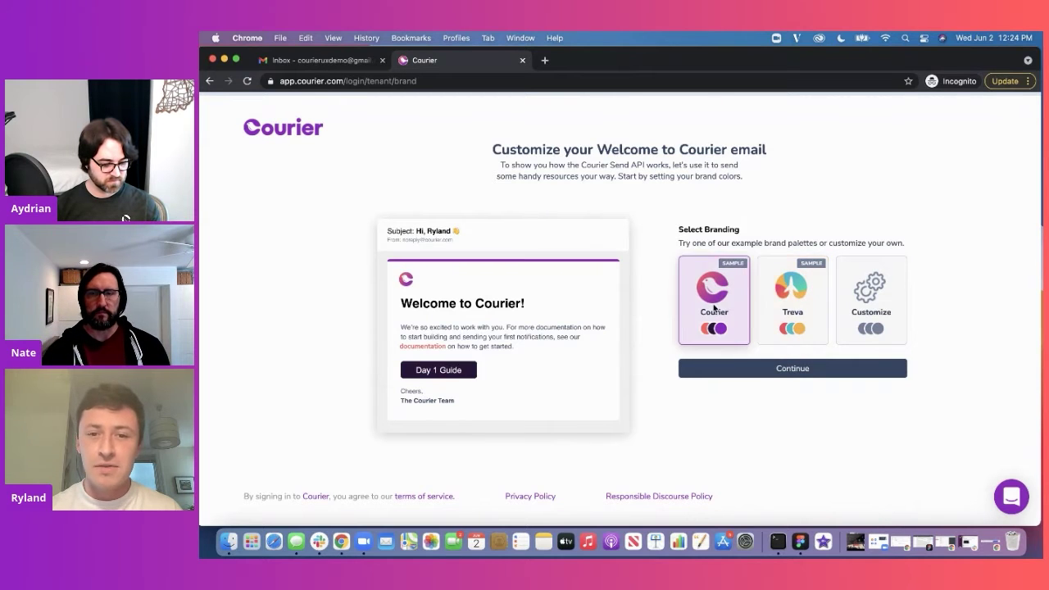
left_click(779, 302)
left_click(712, 305)
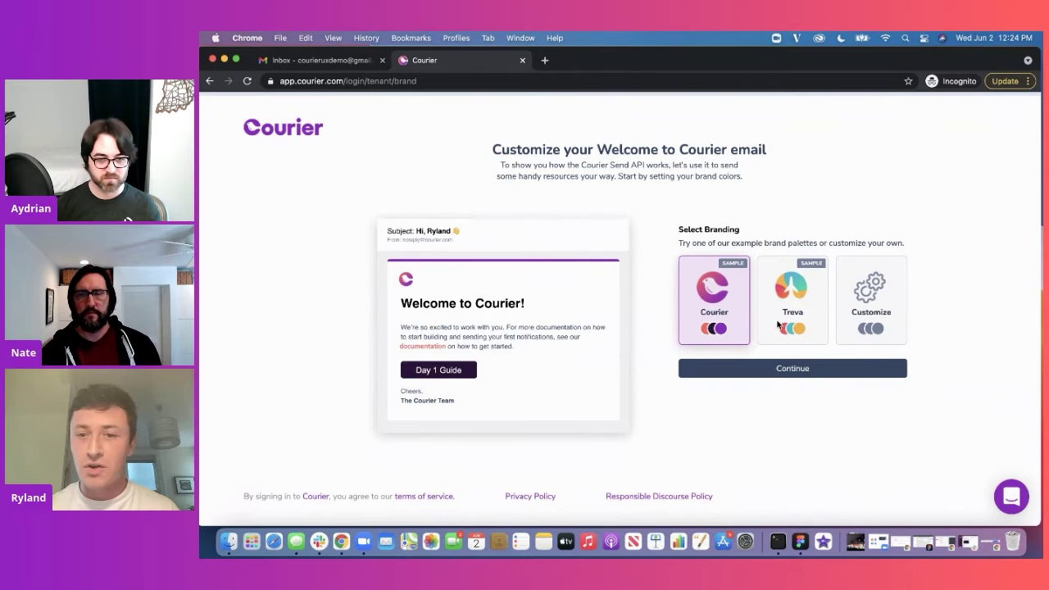
left_click(778, 326)
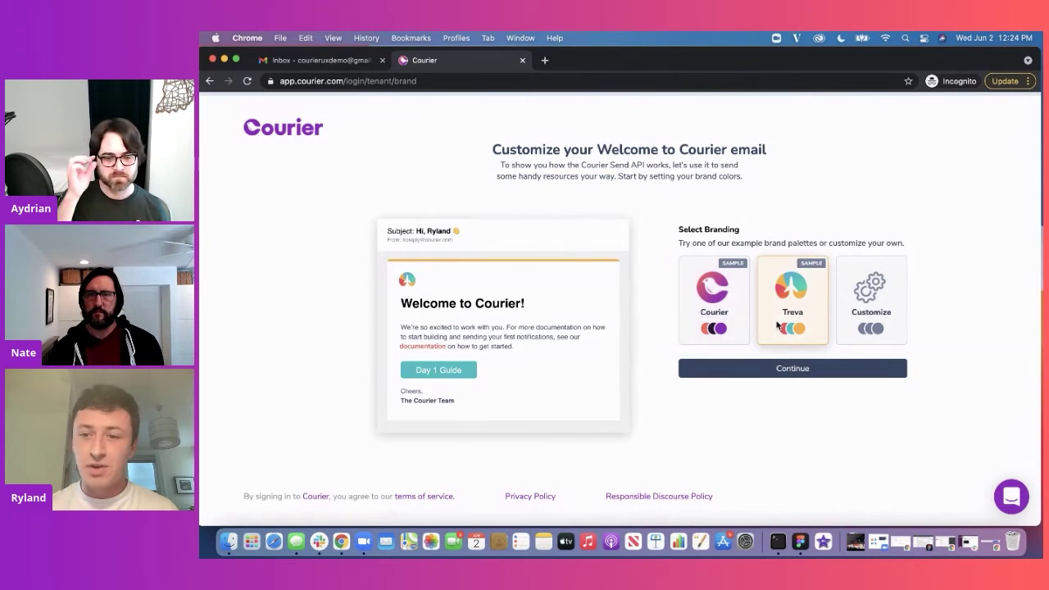
left_click(876, 317)
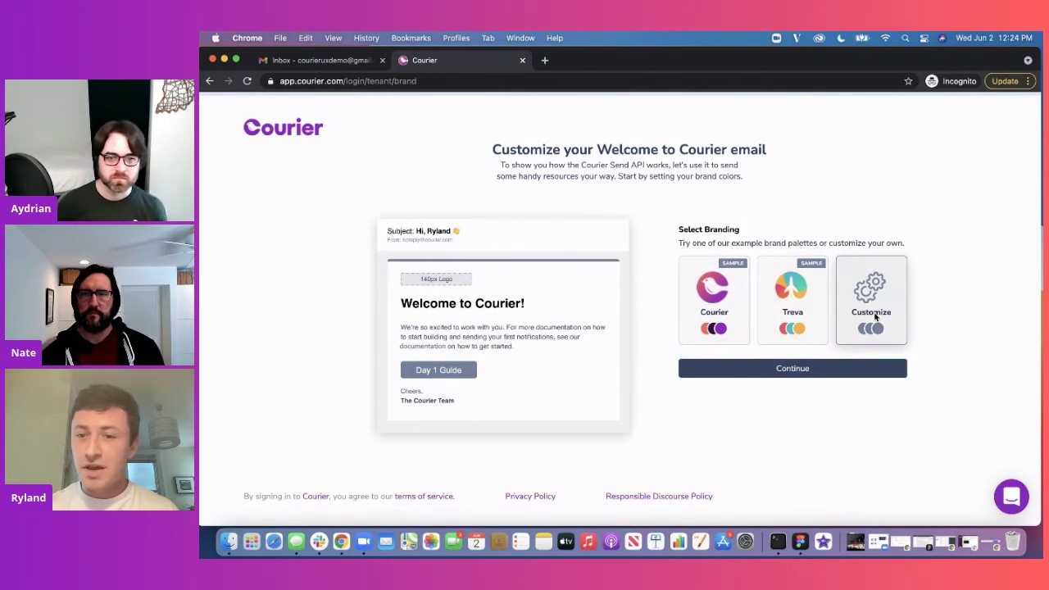
Step: Open the custom brand colours and make the email's top bar green #58C87A
left_click(825, 370)
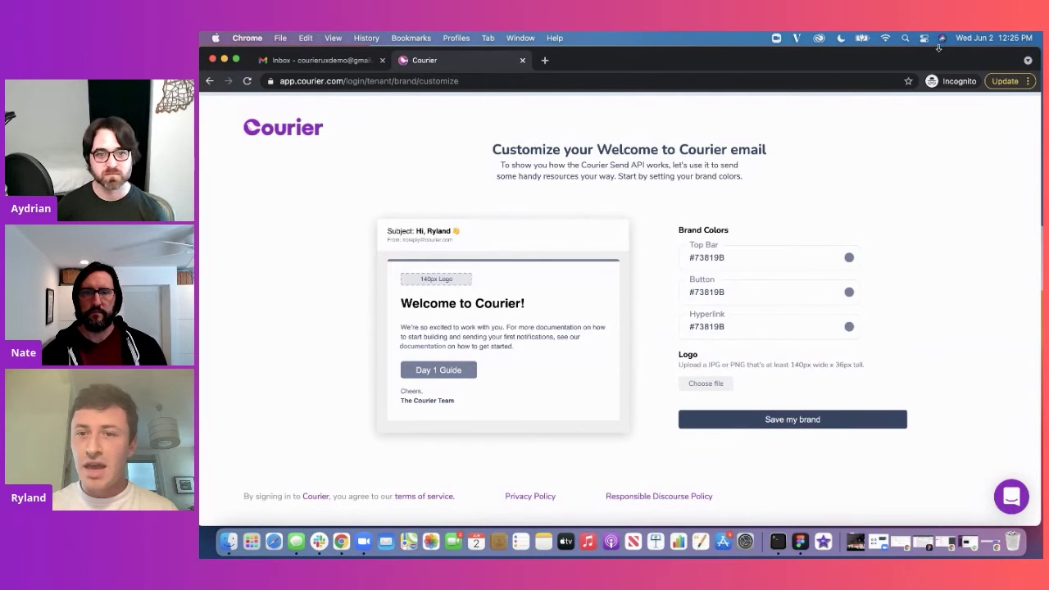
left_click(850, 259)
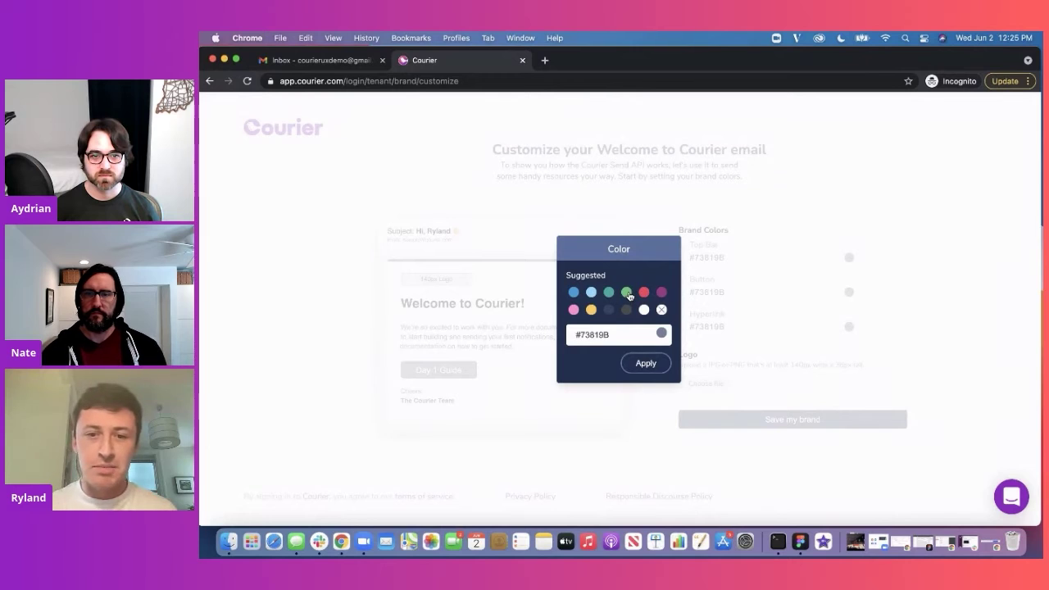
left_click(627, 293)
left_click(662, 367)
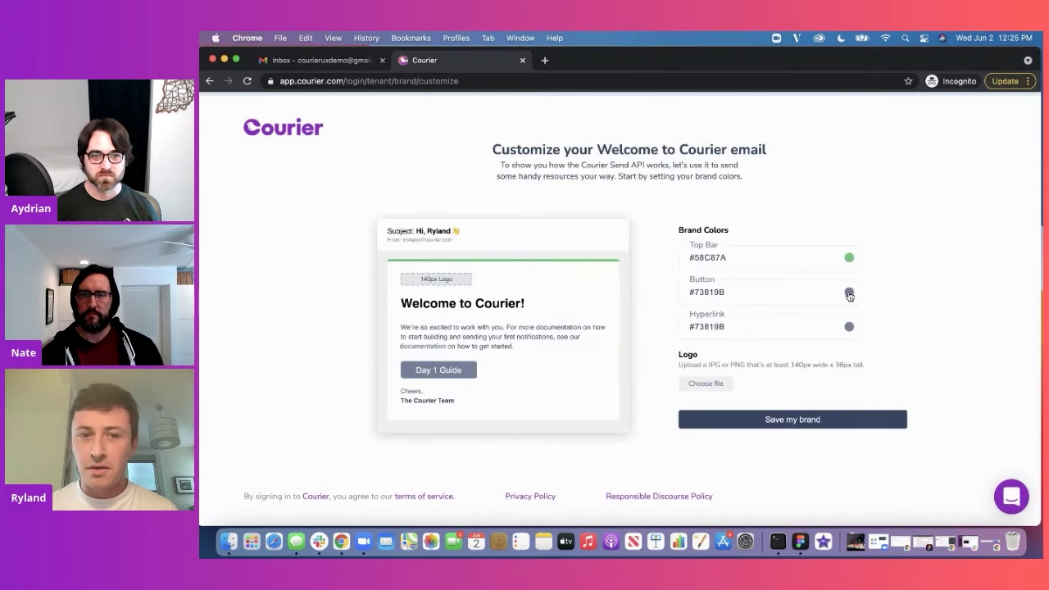
Step: Make the email button blue #2A9EDB
left_click(849, 293)
left_click(574, 295)
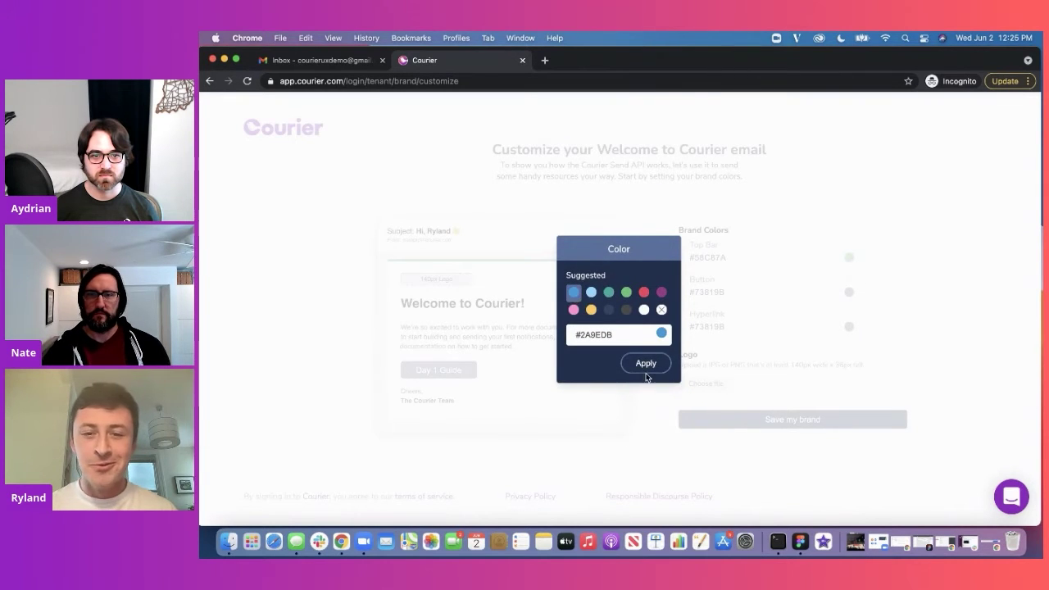
left_click(646, 364)
left_click(849, 327)
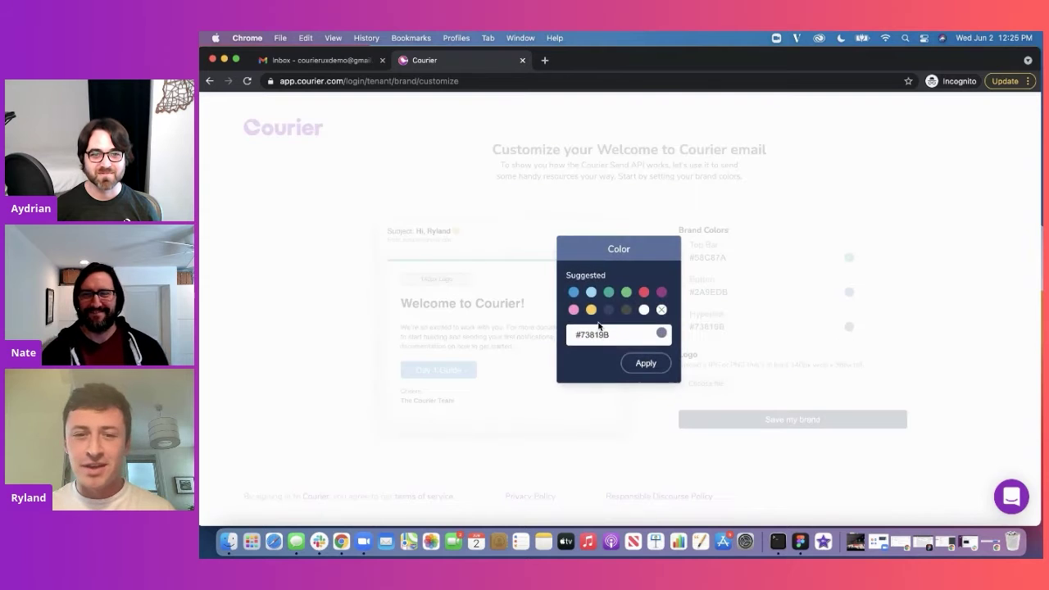
Step: Set the hyperlink colour to pink #FF93CD, upload Treva.png as header logo, and save the brand
left_click(574, 310)
left_click(647, 361)
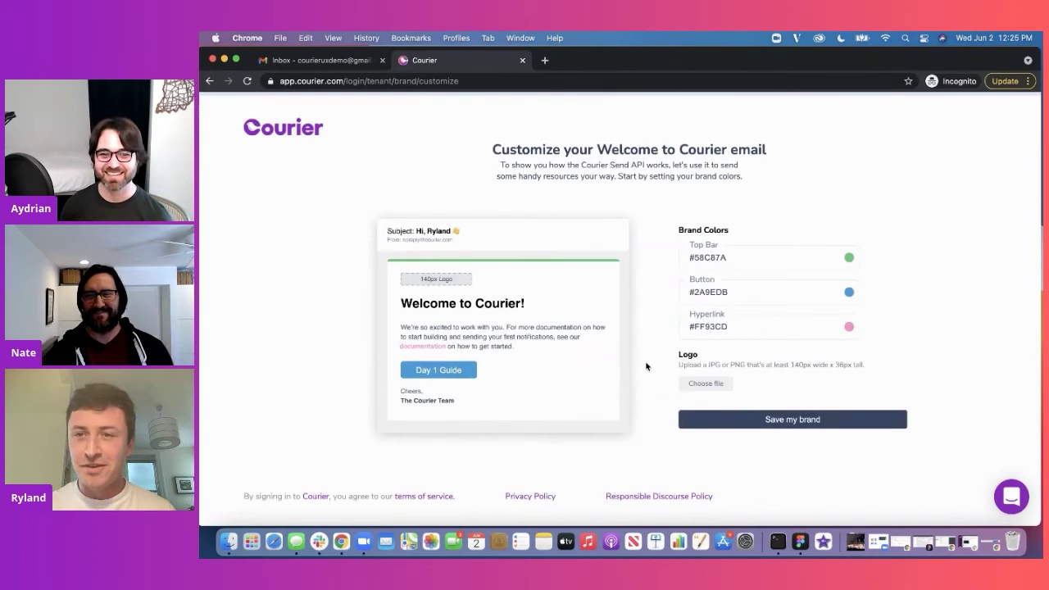
left_click_drag(954, 55, 922, 52)
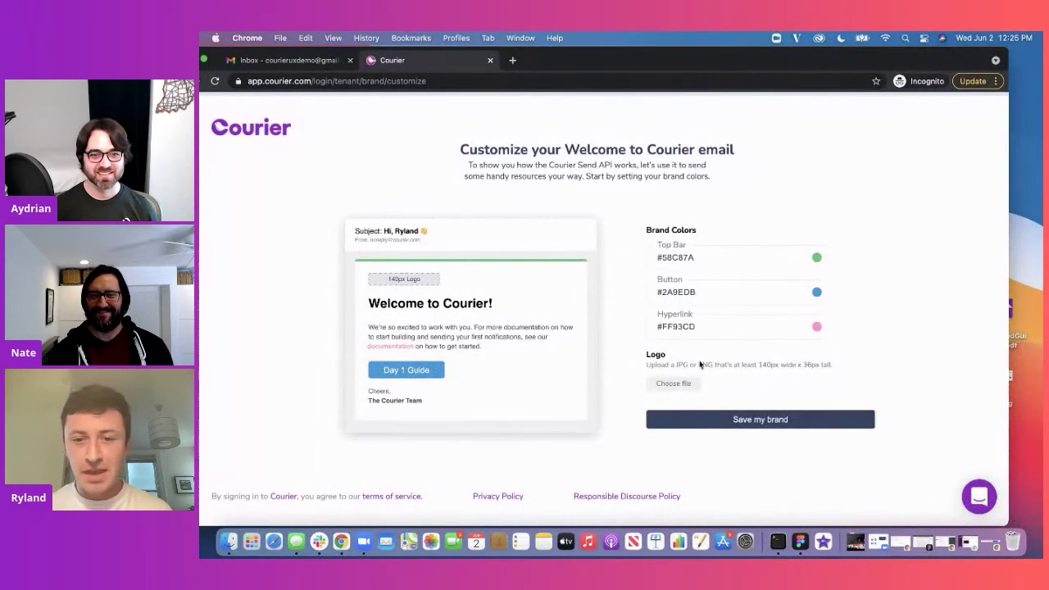
left_click(676, 384)
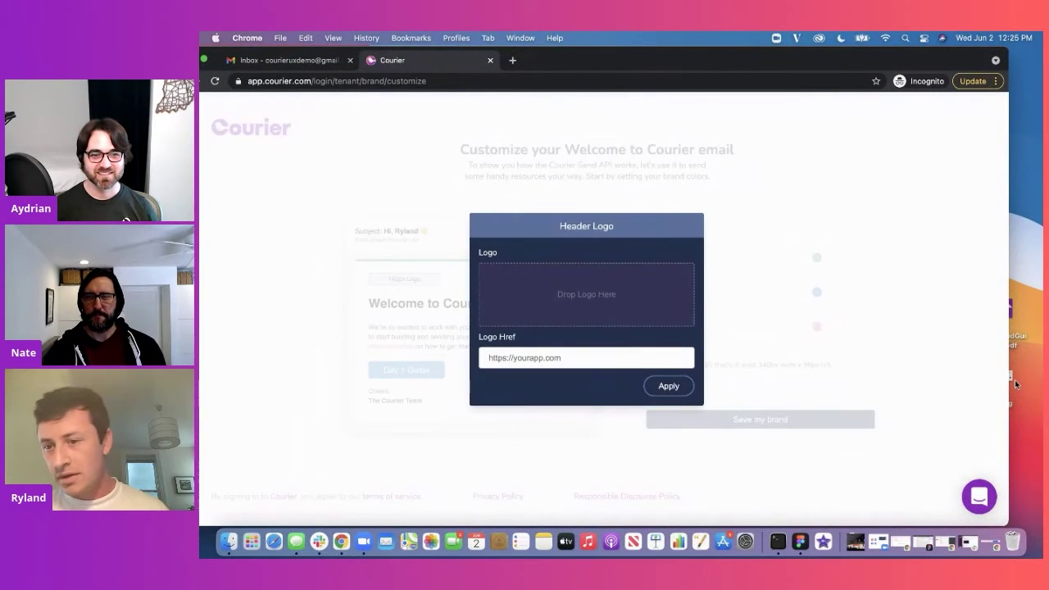
left_click_drag(1011, 379, 660, 303)
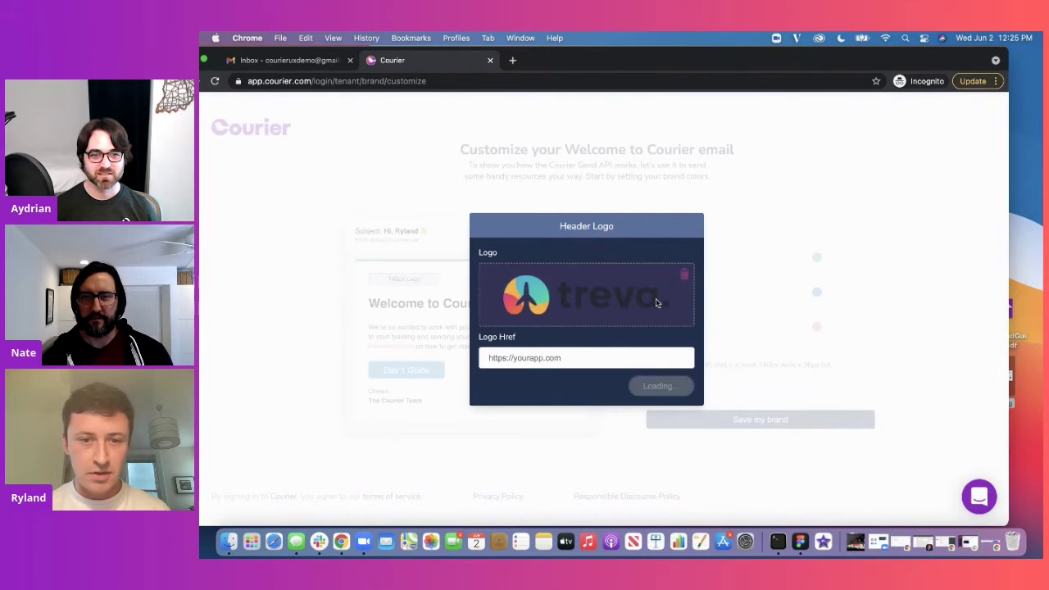
left_click(661, 388)
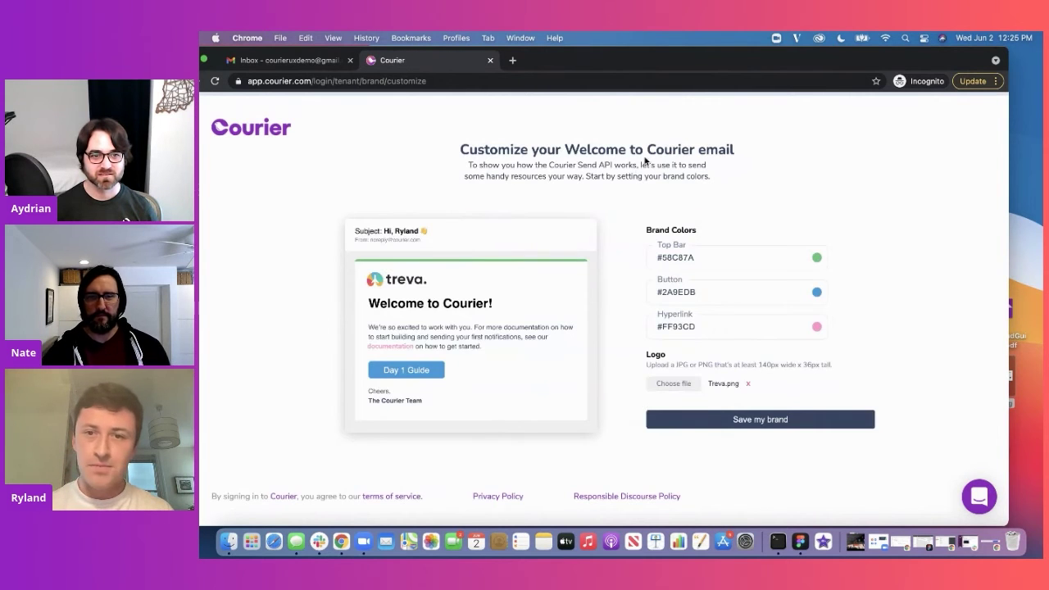
left_click_drag(724, 69, 743, 68)
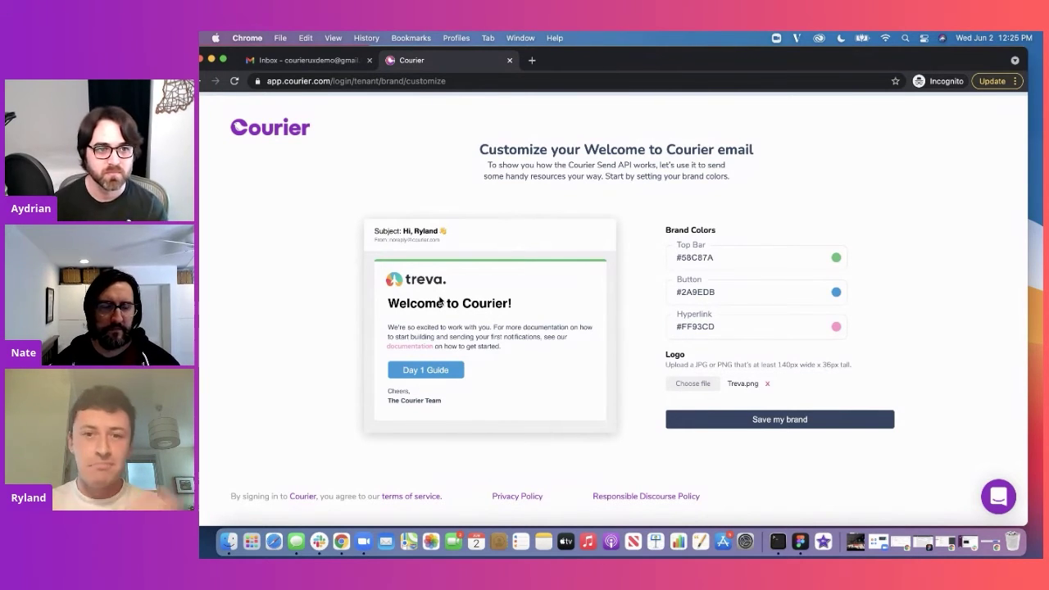
left_click(775, 423)
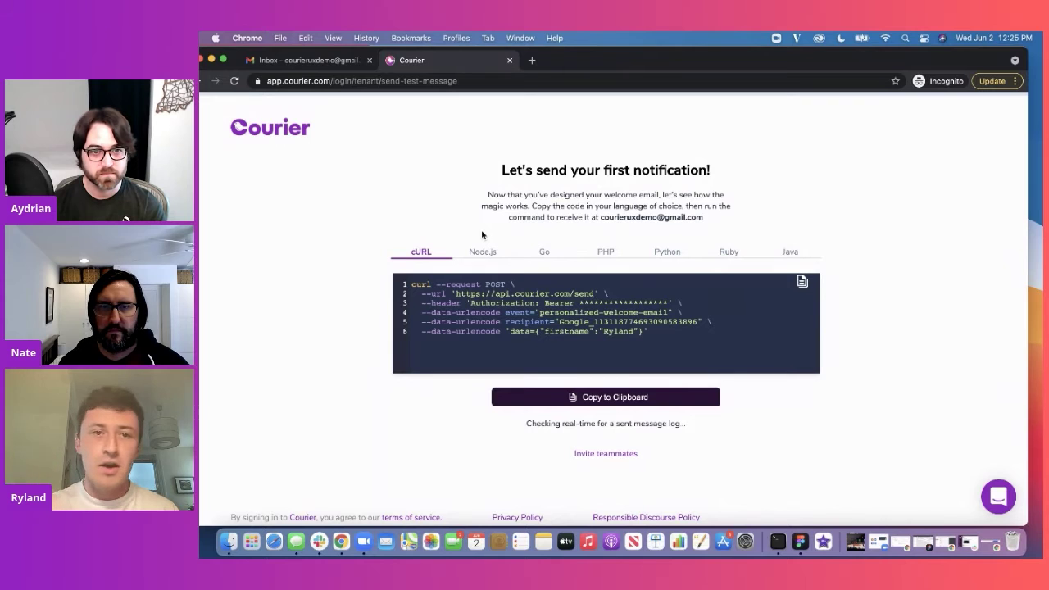
Step: Browse the send code in Node.js, Go, PHP, Python, Ruby and Java
left_click_drag(619, 61, 629, 61)
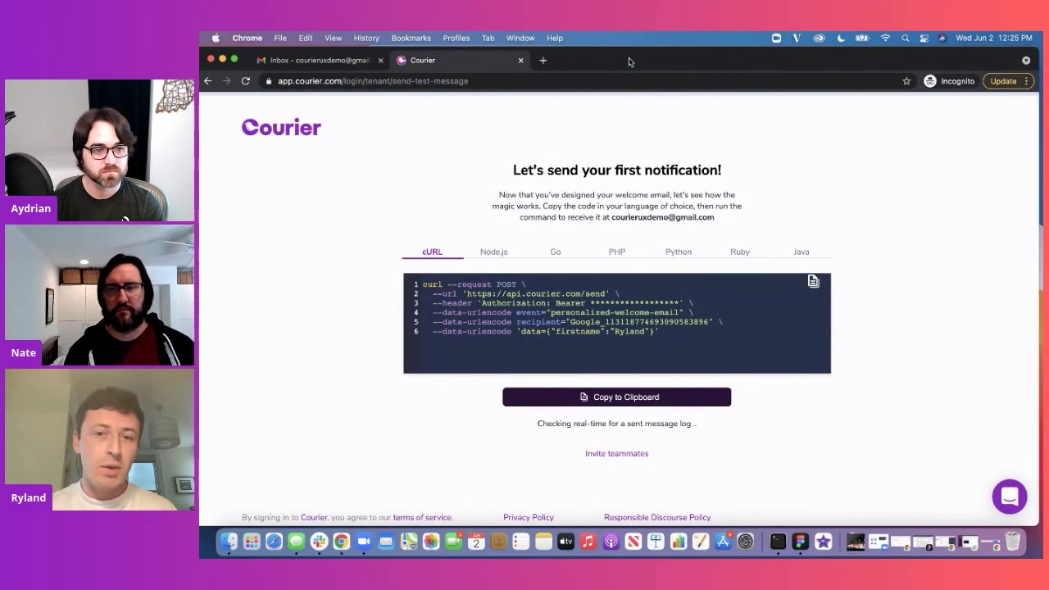
left_click(494, 254)
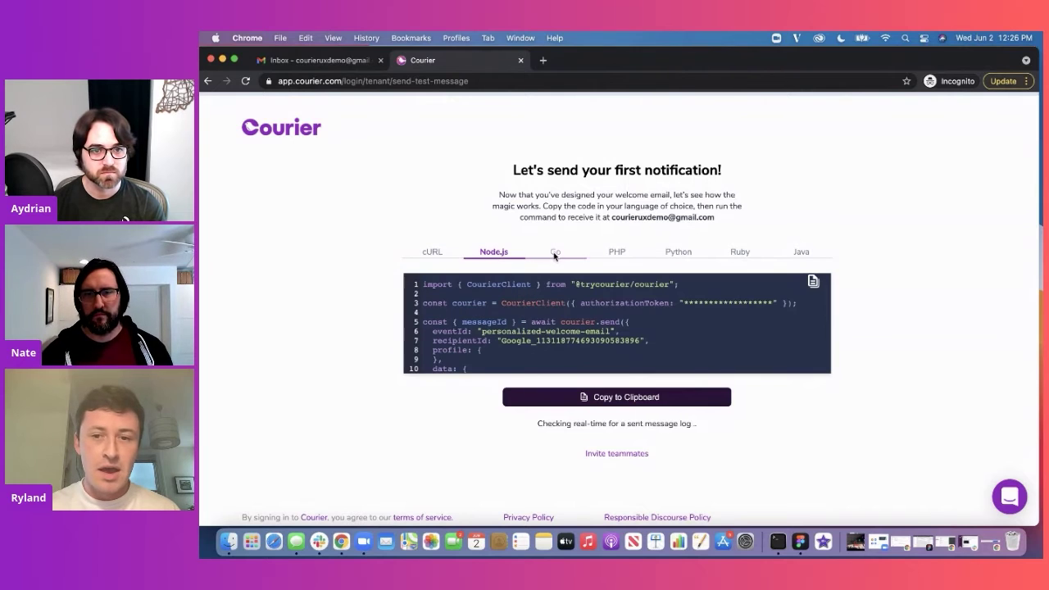
scroll(555, 342, "down", 3)
scroll(555, 343, "up", 3)
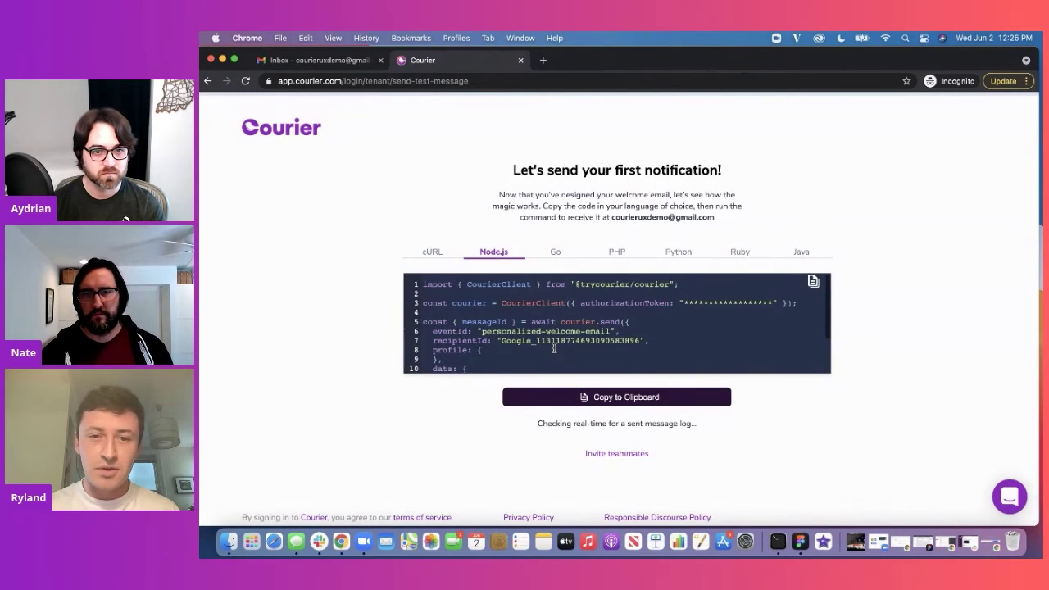
left_click(557, 254)
left_click(618, 256)
left_click(690, 253)
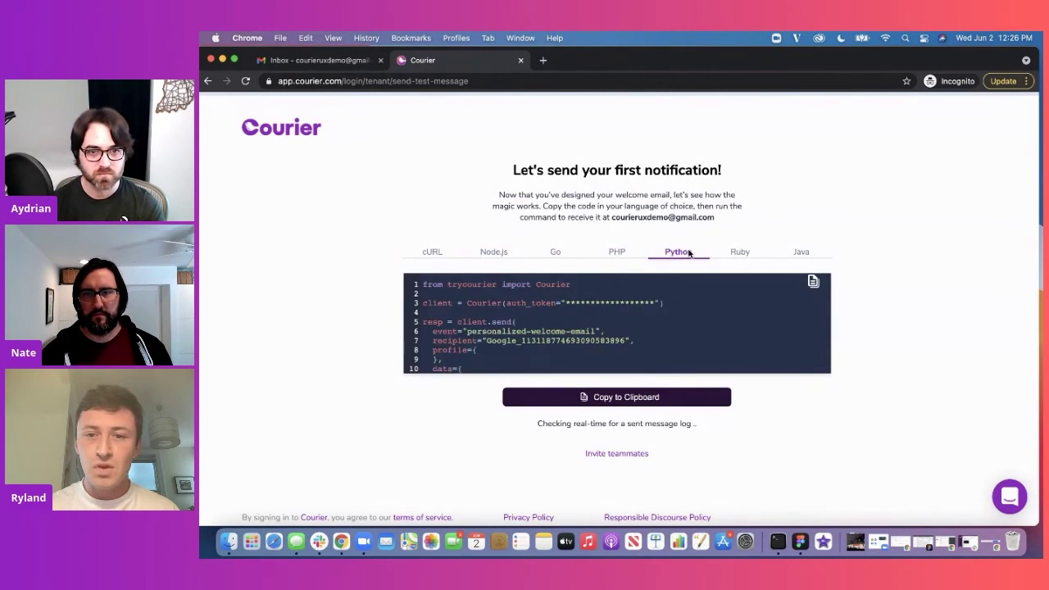
left_click(743, 255)
left_click(791, 256)
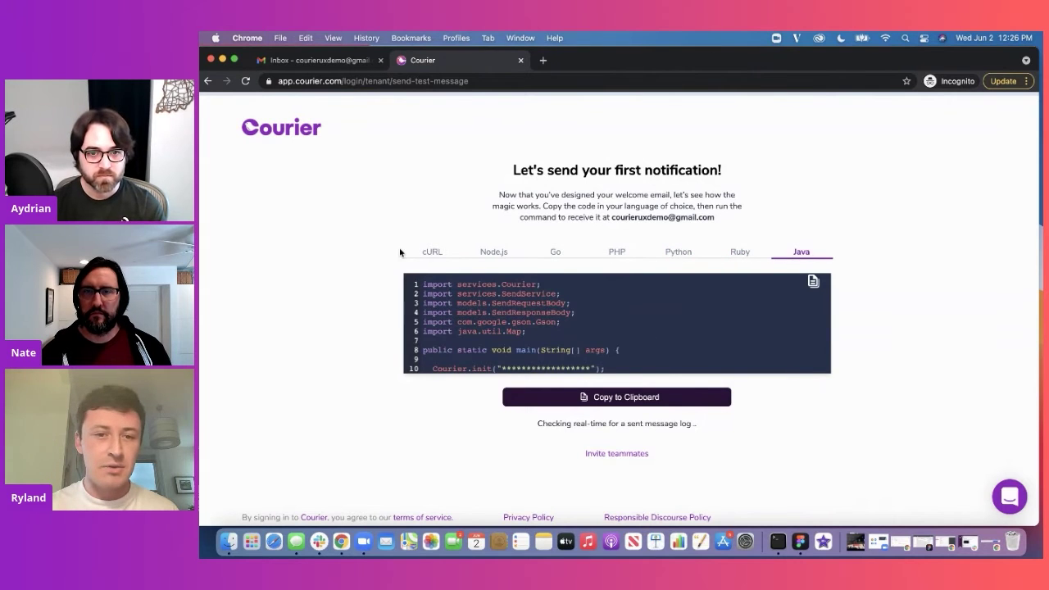
Step: Copy the cURL send command to the clipboard and switch to Terminal
left_click(429, 254)
left_click(654, 401)
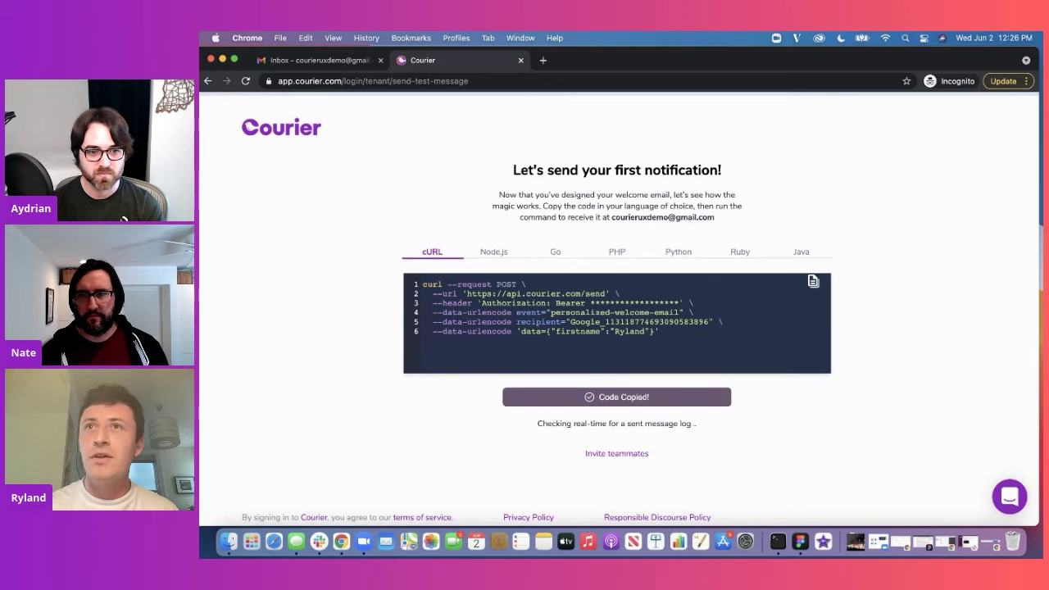
key("super+Tab")
Step: Paste and run the copied curl command in Terminal, then return to the Courier page
left_click_drag(917, 192, 563, 180)
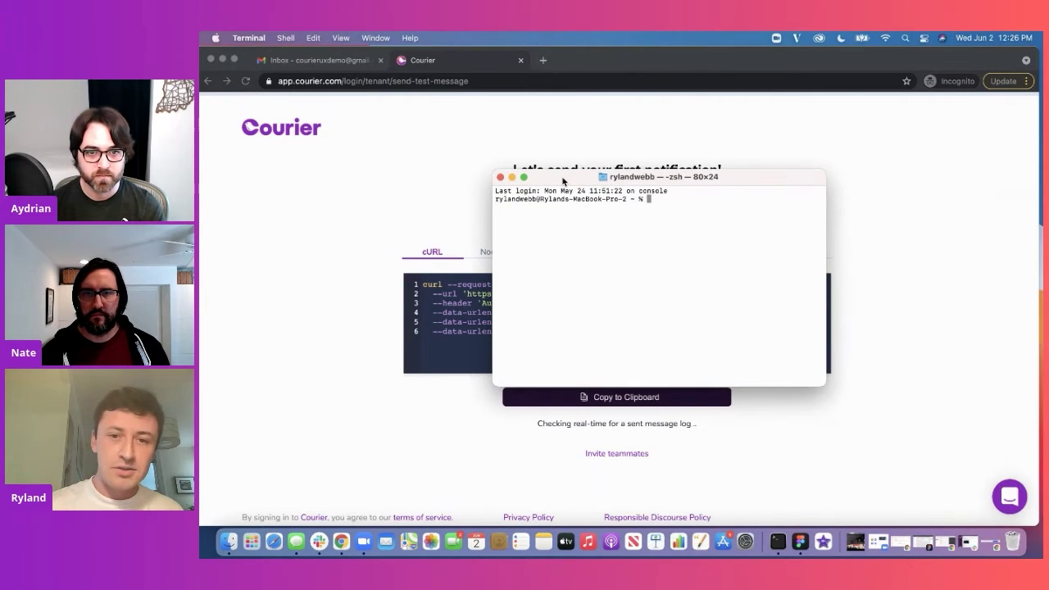
key("super+v")
key("Return")
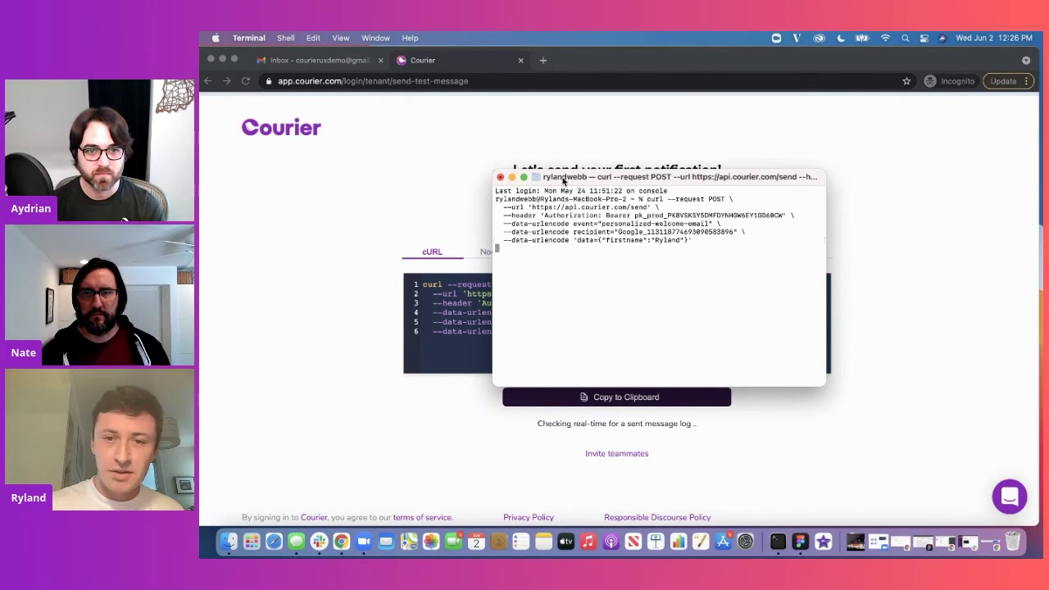
left_click_drag(631, 177, 853, 129)
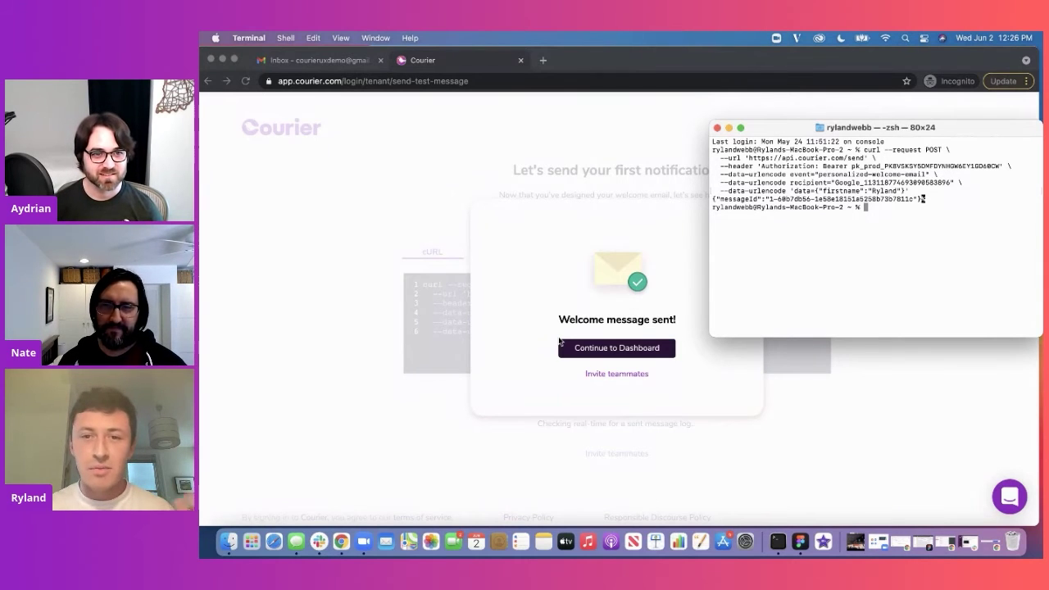
left_click(491, 365)
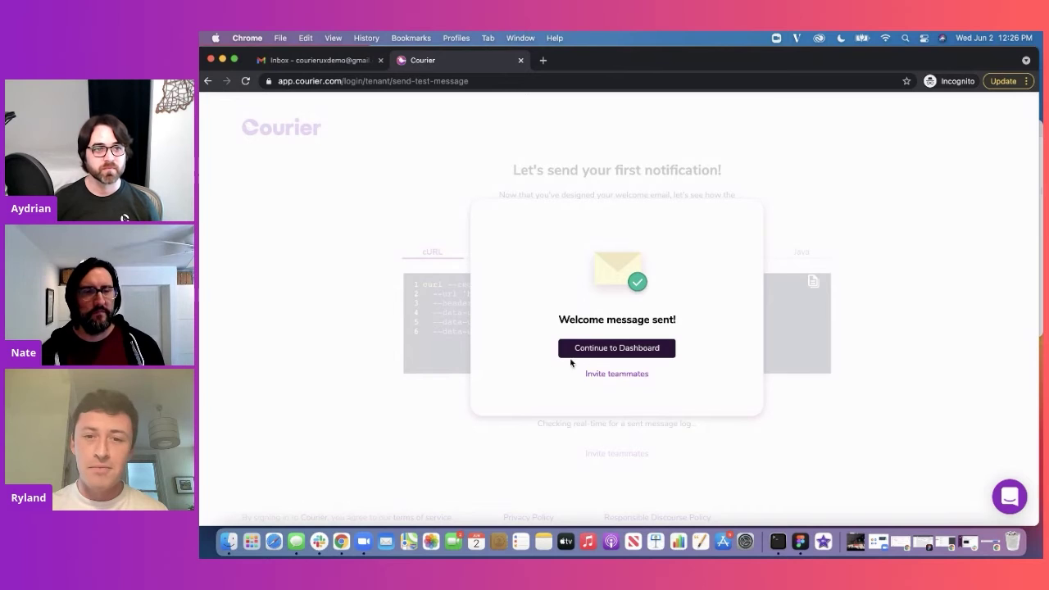
Step: Invite a teammate by entering their e-mail address and sending the invitation
left_click(611, 375)
left_click(694, 296)
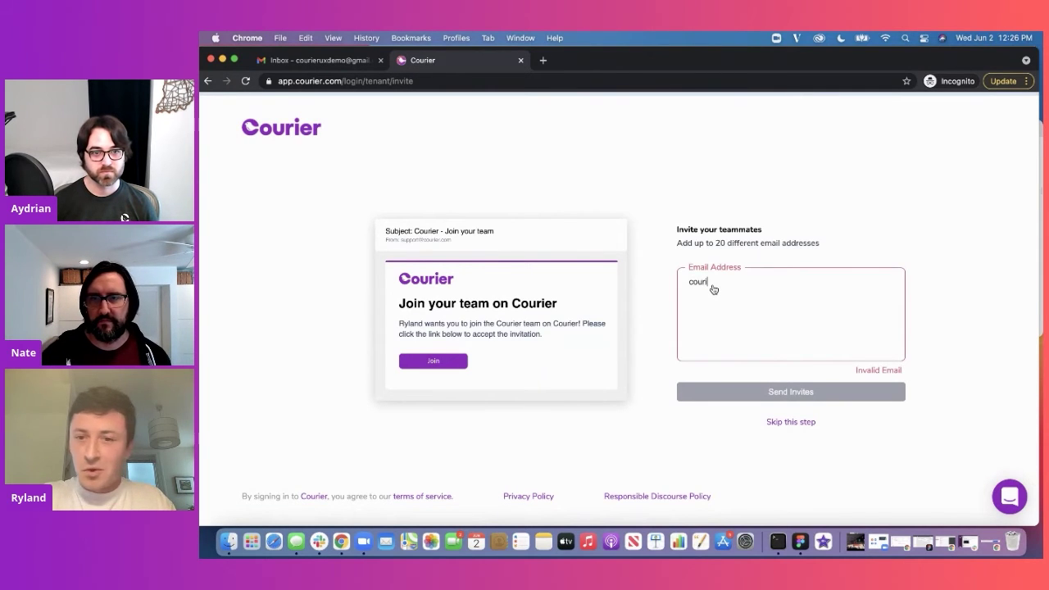
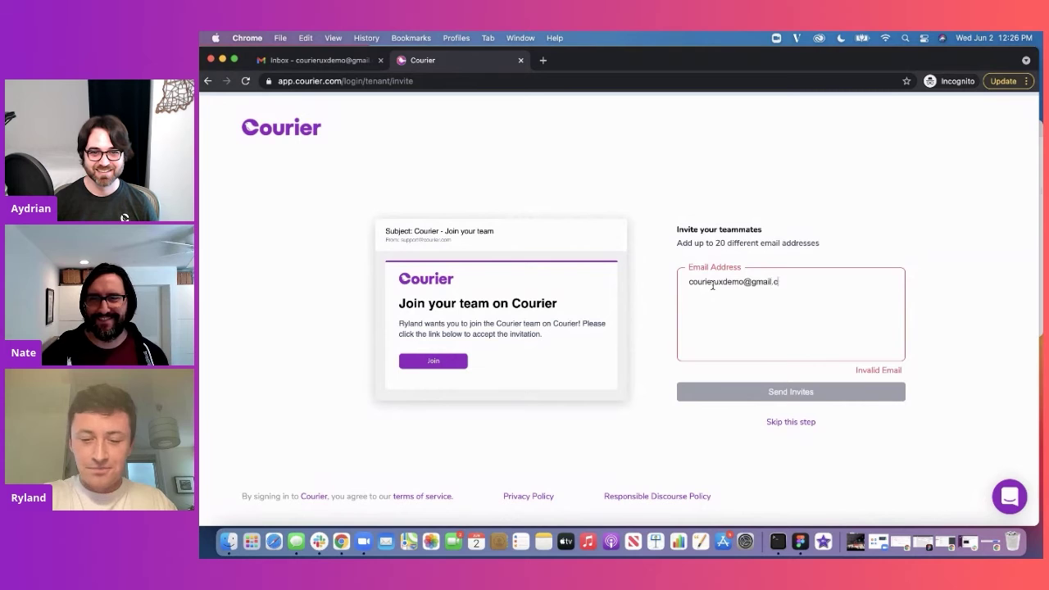
key("Return")
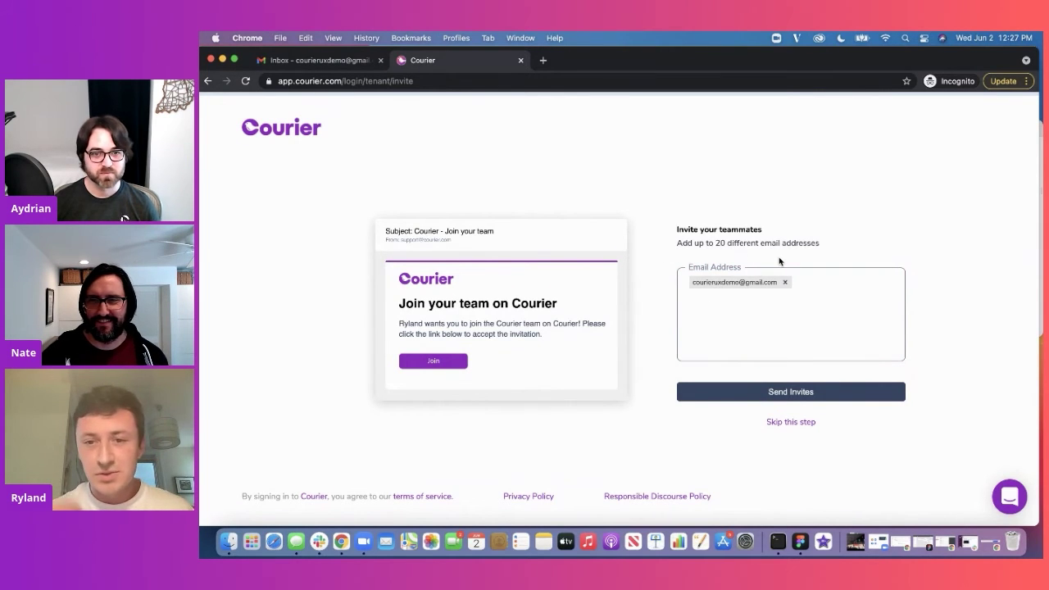
left_click(755, 392)
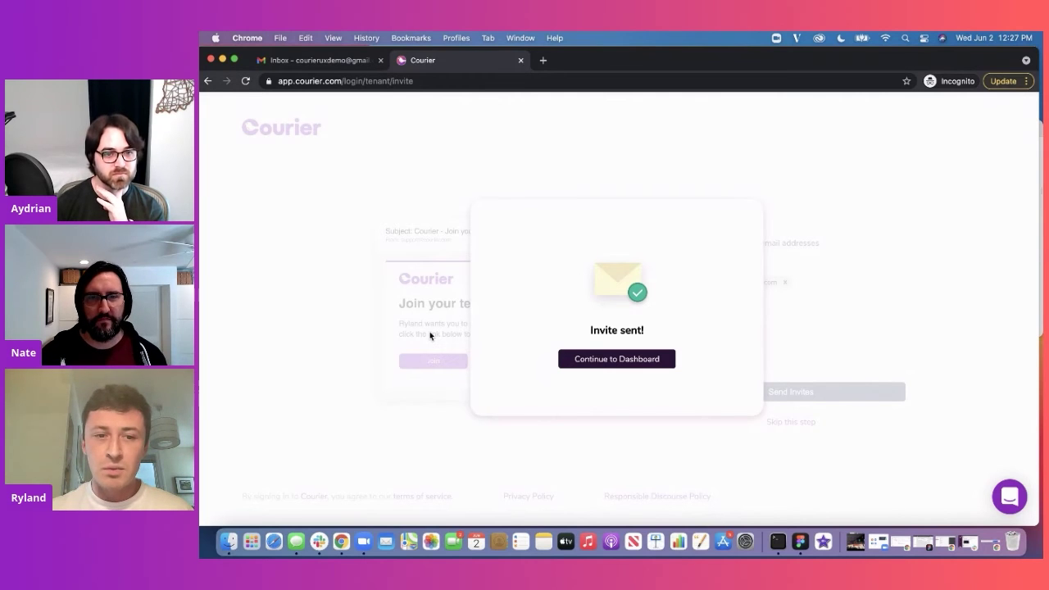
Step: Continue to the Home dashboard, close the Getting started panel, and scroll through the page
left_click(661, 368)
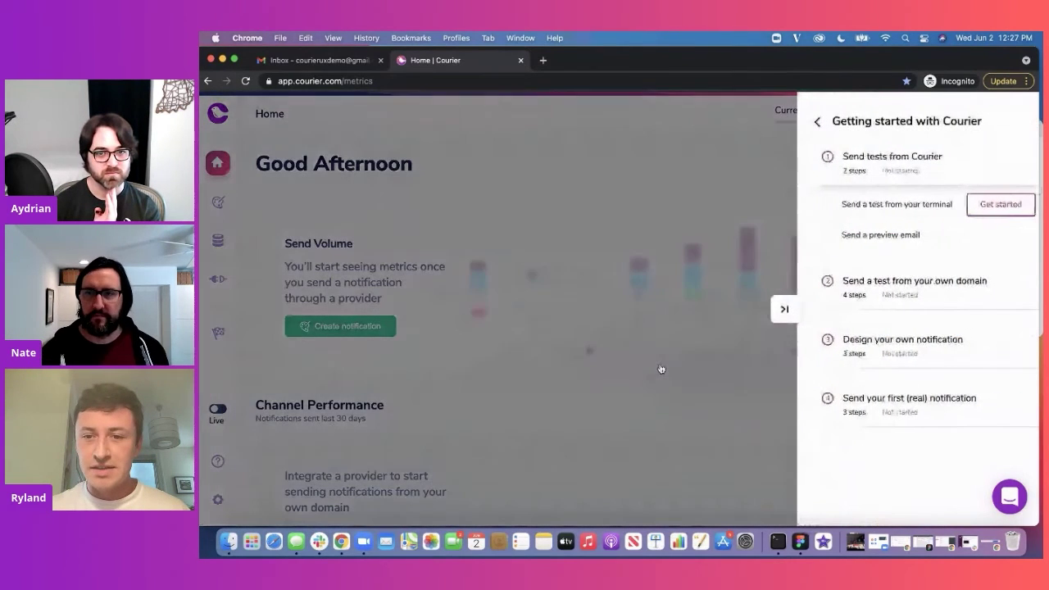
left_click(789, 309)
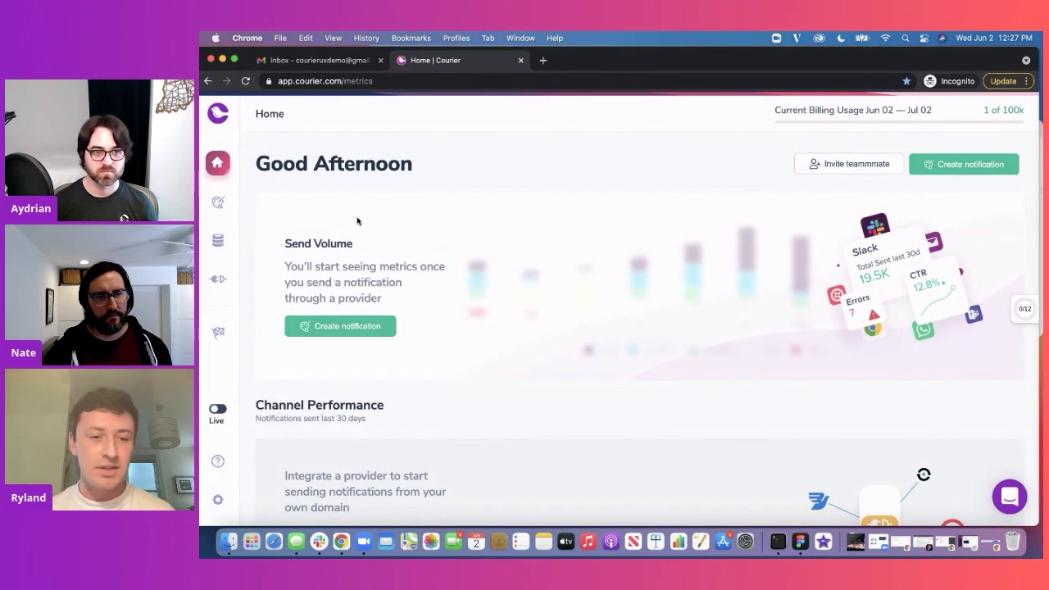
scroll(388, 289, "down", 2)
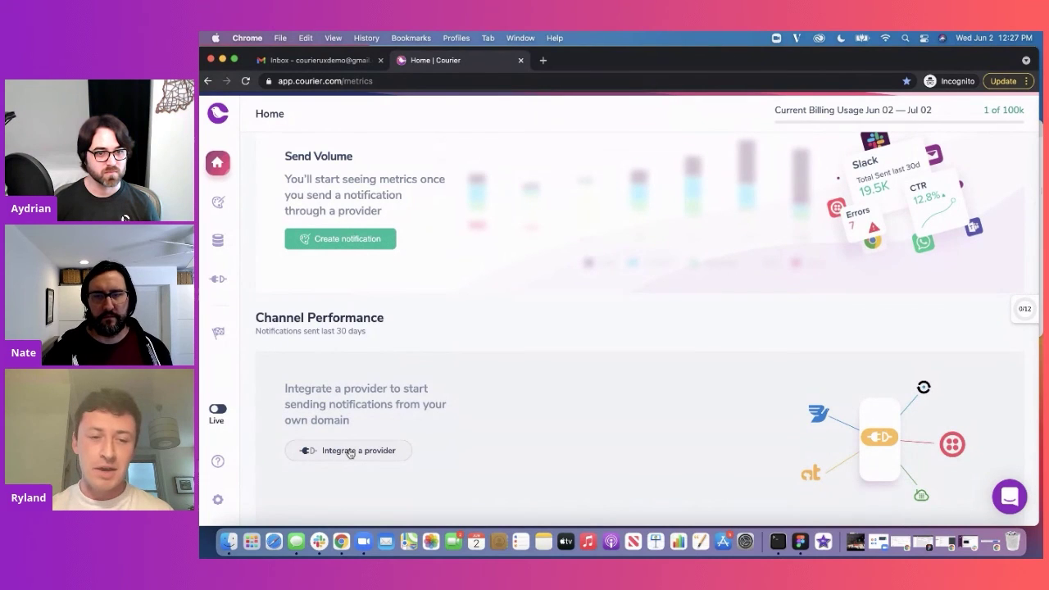
scroll(349, 452, "up", 2)
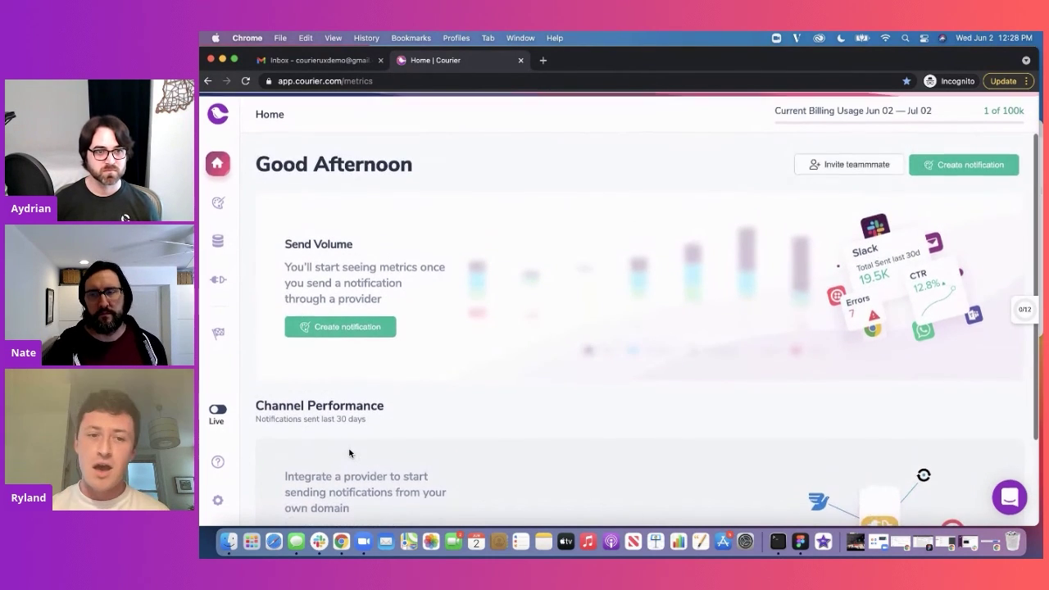